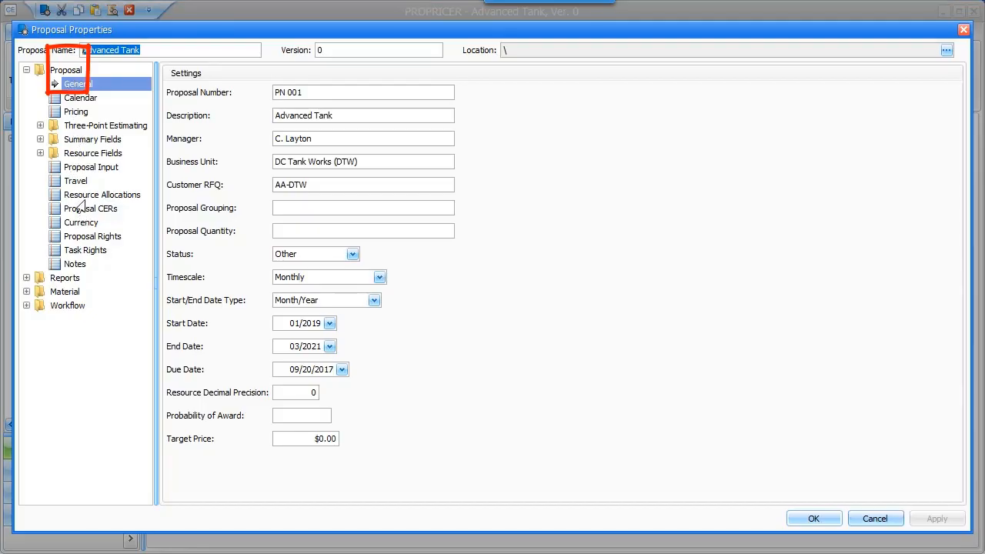
# - Check which CER table the pricing settings assign to the proposal, and return to the Proposal CERs settings
pyautogui.click(81, 210)
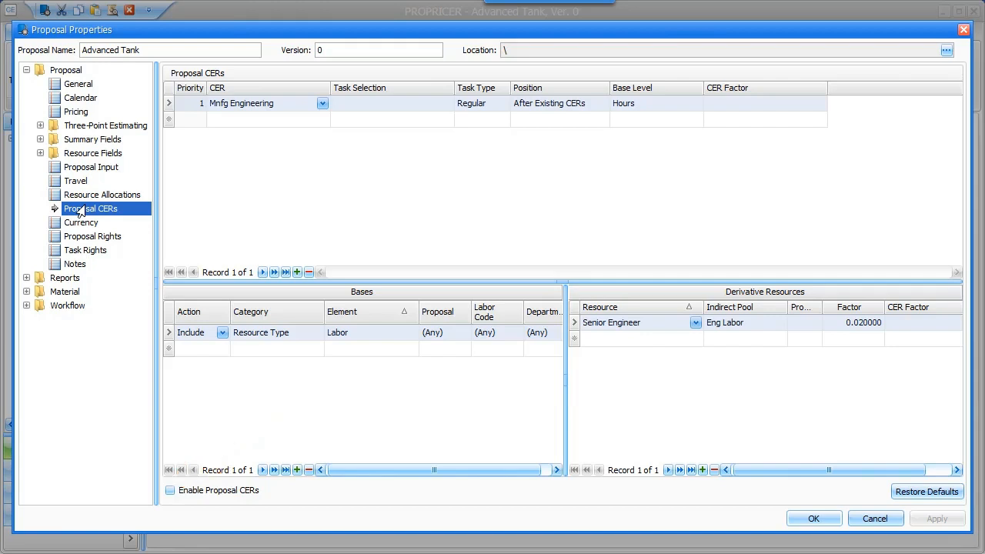
pyautogui.click(76, 111)
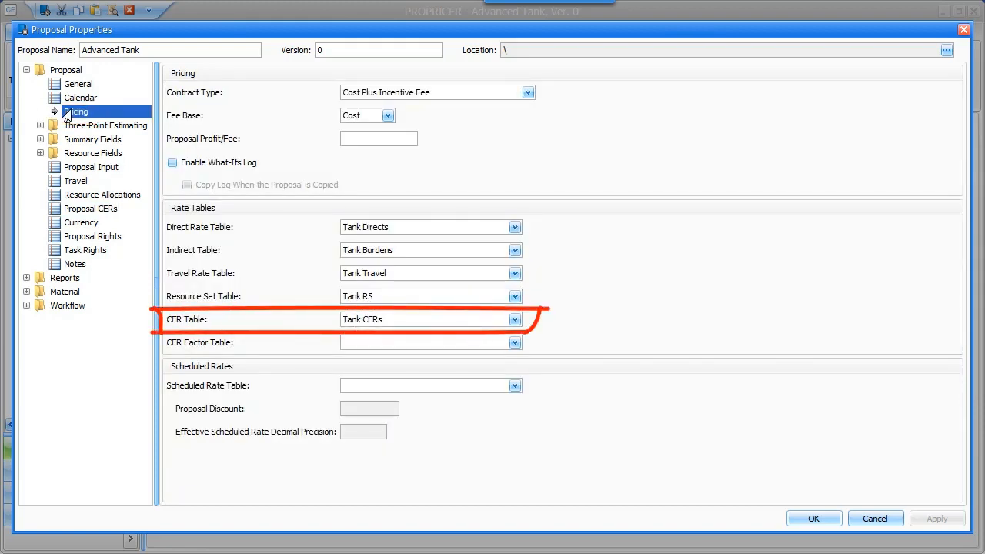
pyautogui.click(72, 212)
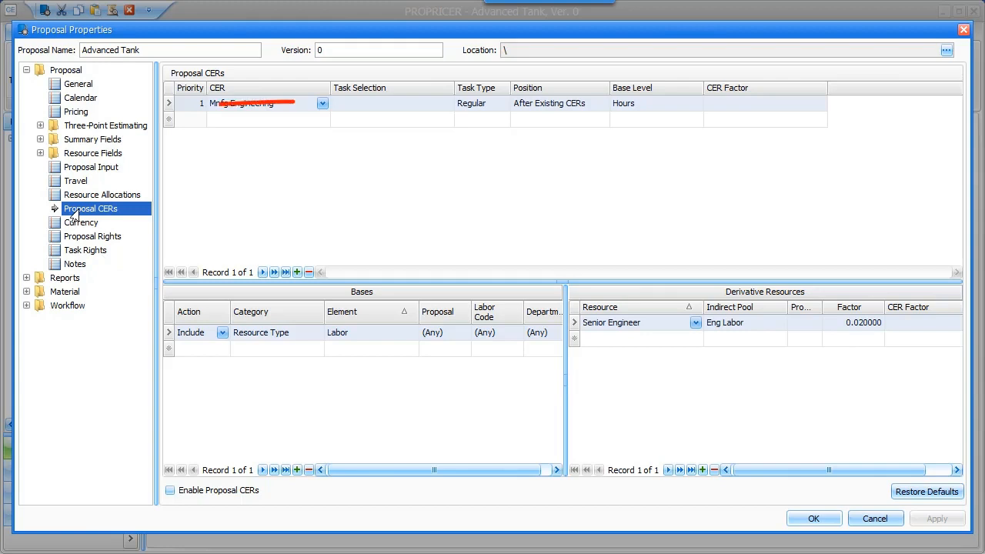
# - View the task selection choices for the Mnfg Engineering CER without picking one, and enable Proposal CERs for the proposal
pyautogui.click(436, 111)
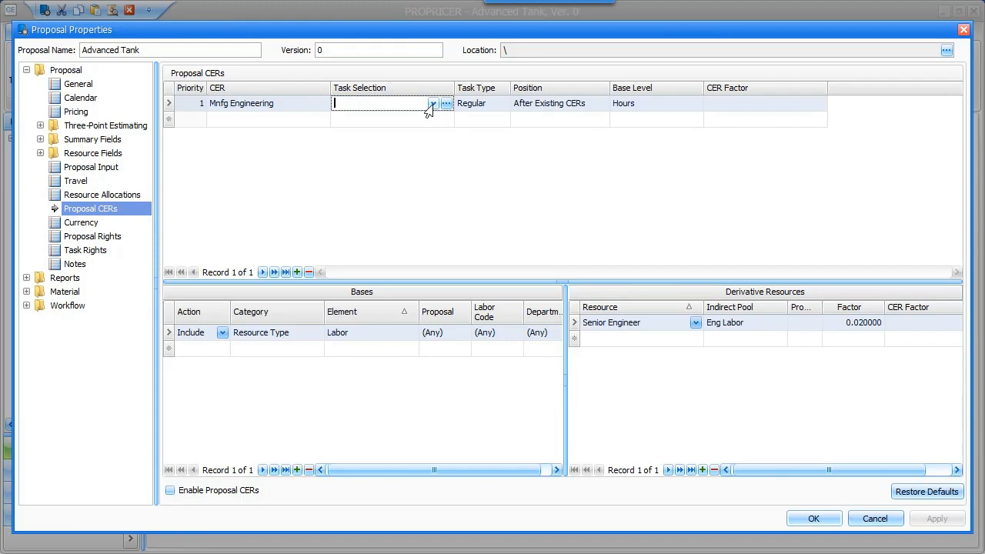
pyautogui.click(432, 104)
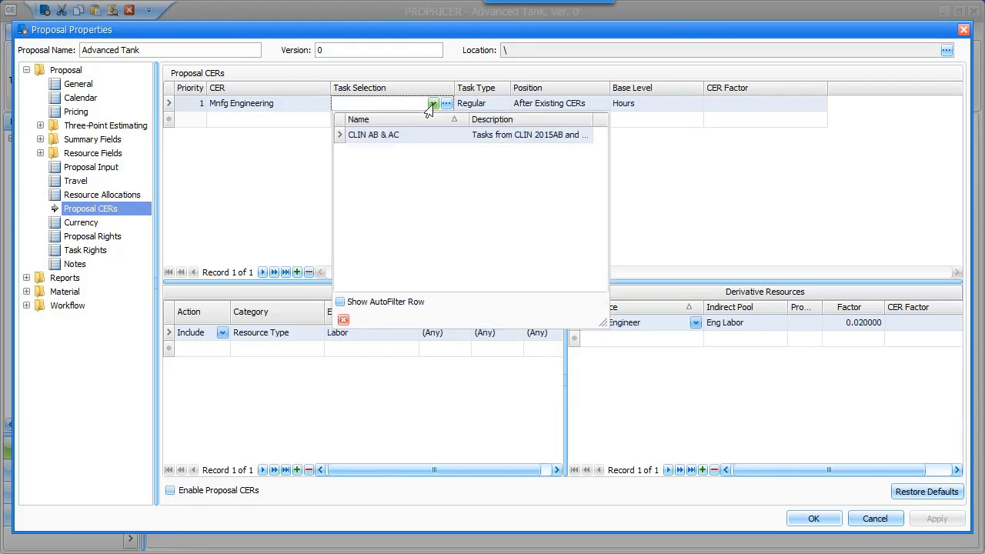
pyautogui.click(639, 179)
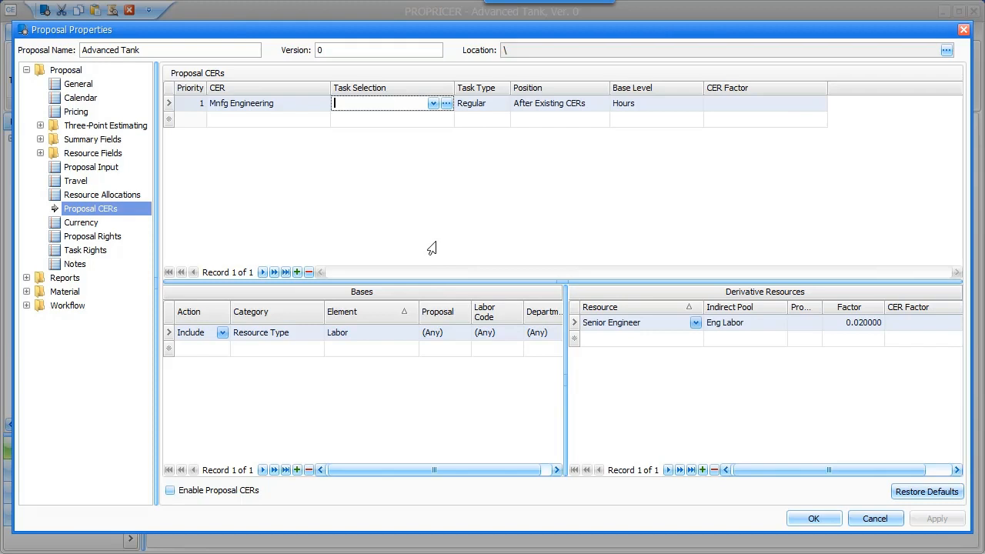
pyautogui.click(166, 492)
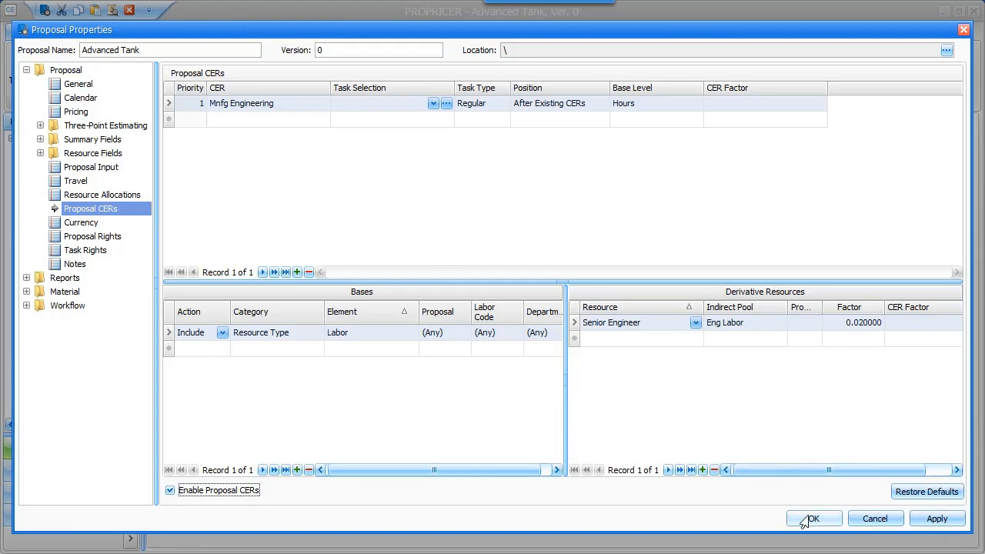
pyautogui.click(806, 519)
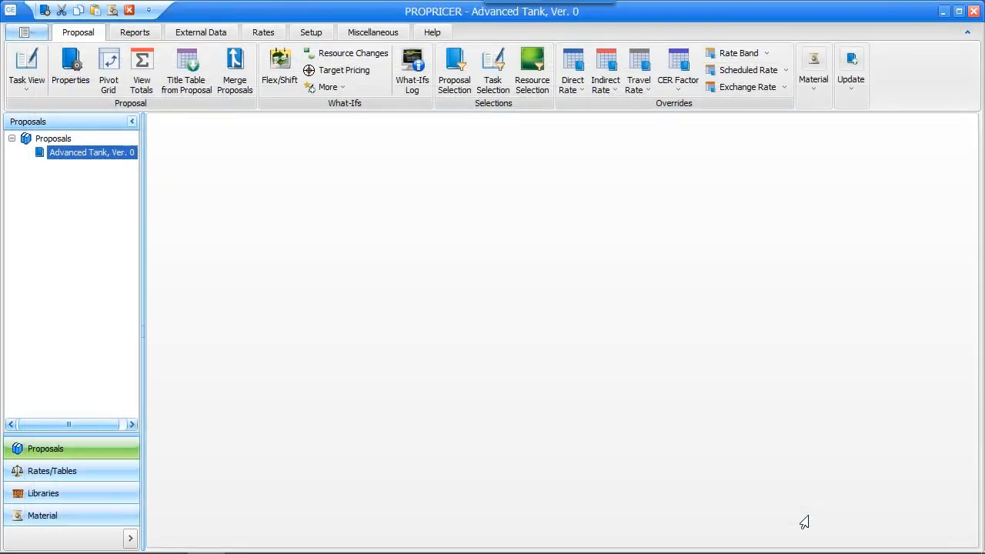
# - Open the Advanced Tank proposal and examine the CERs of tasks TANK 001 01 to TANK 001 TR, checking the travel task's resources
pyautogui.doubleClick(100, 153)
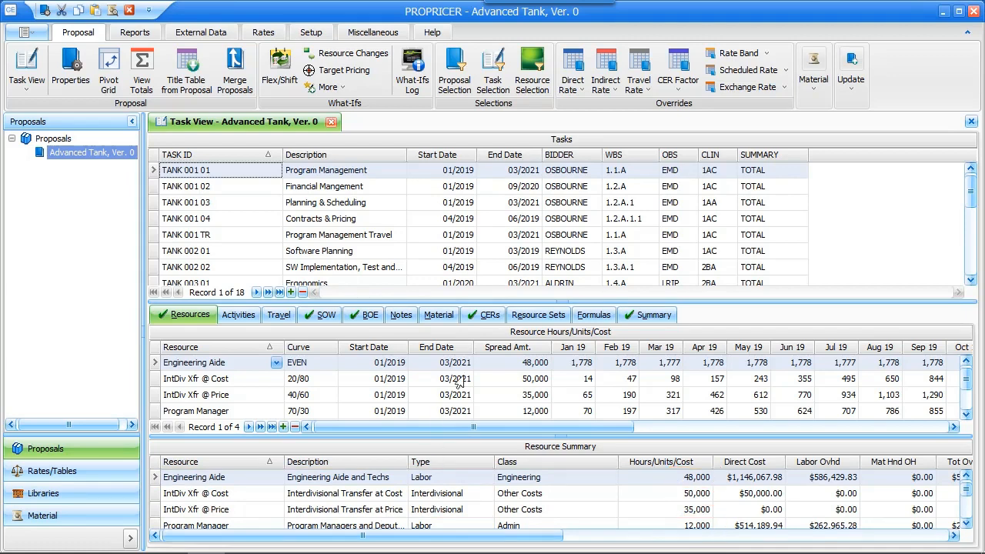
pyautogui.click(486, 312)
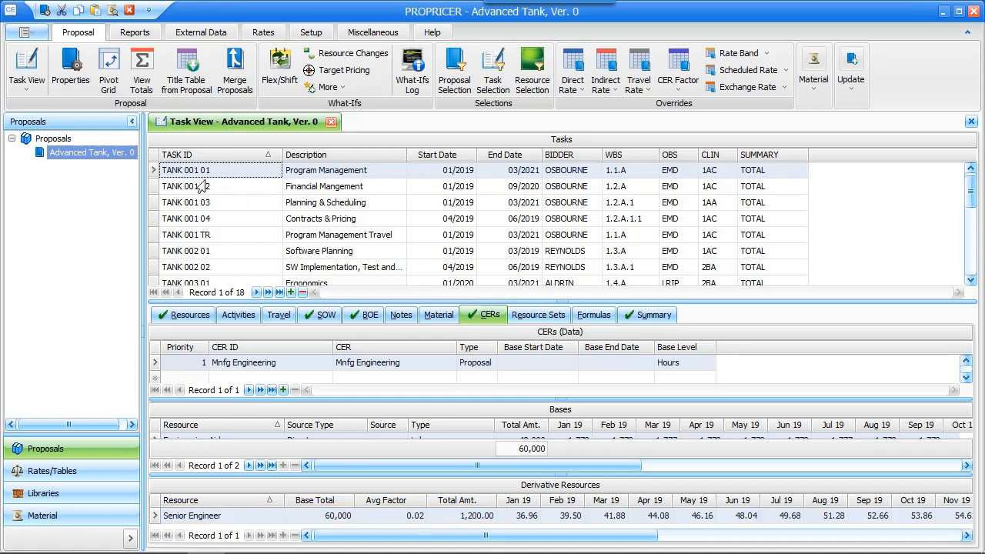
pyautogui.click(153, 191)
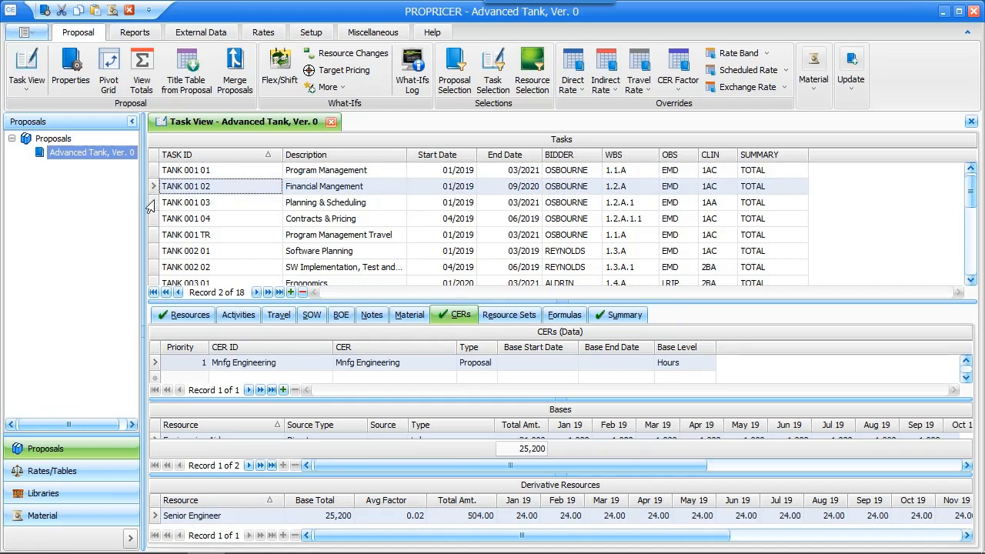
pyautogui.click(150, 203)
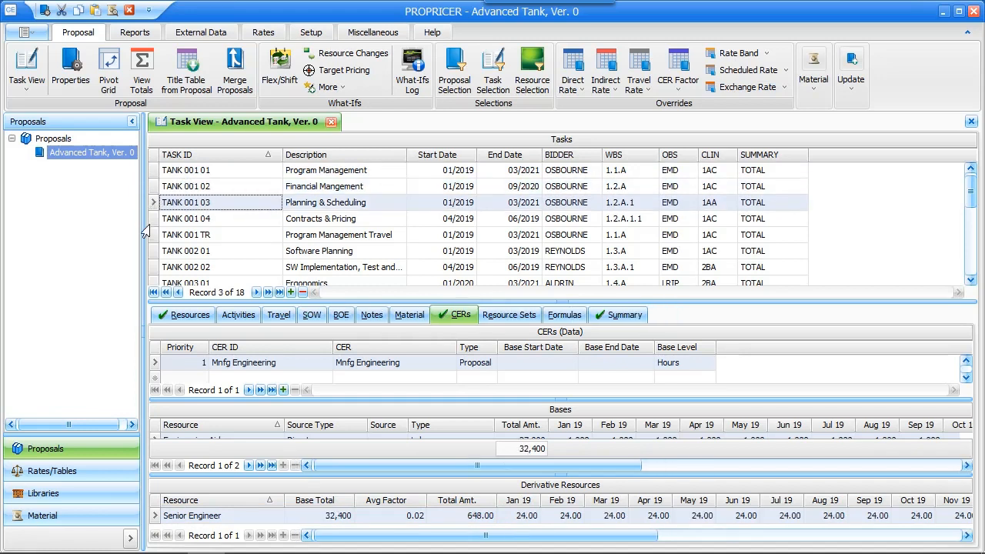
pyautogui.click(152, 237)
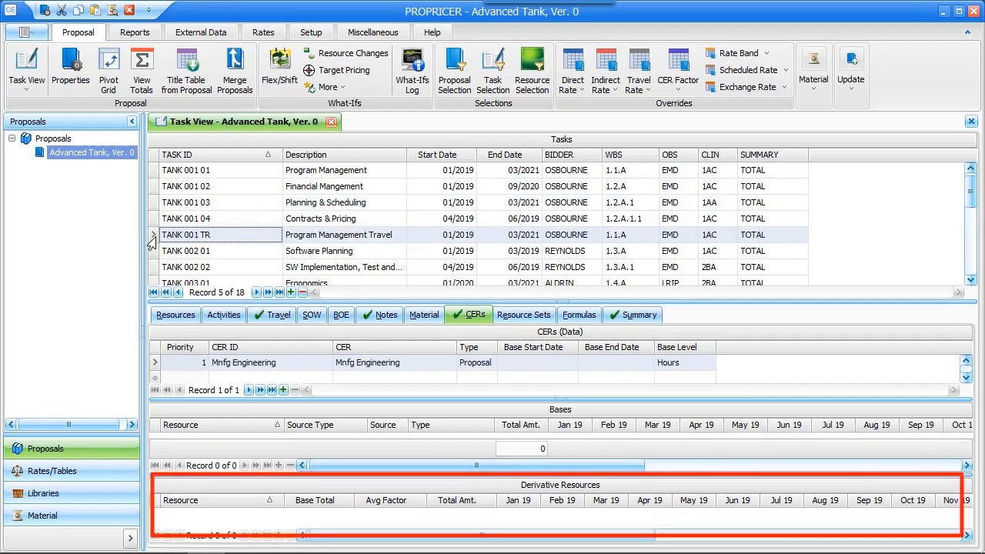
pyautogui.click(164, 318)
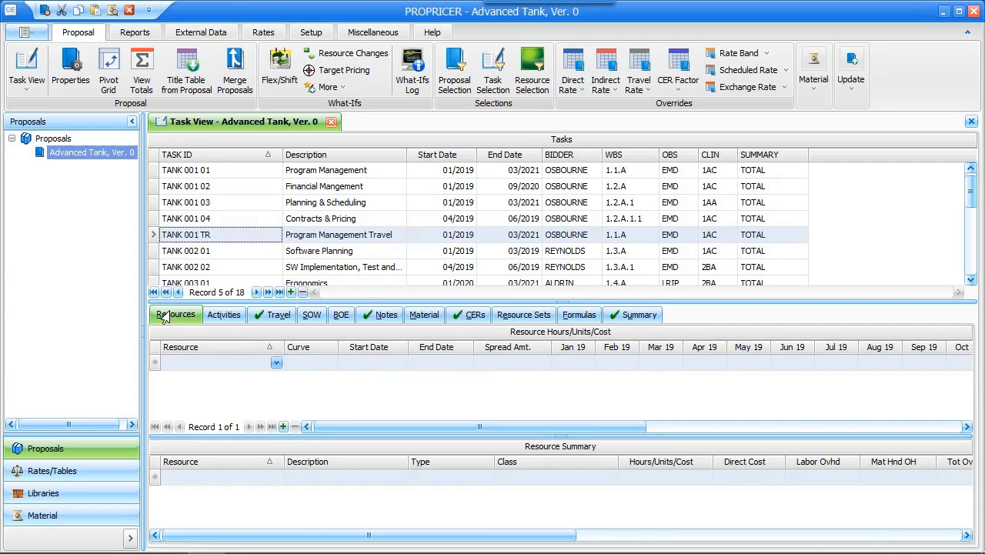
pyautogui.click(466, 321)
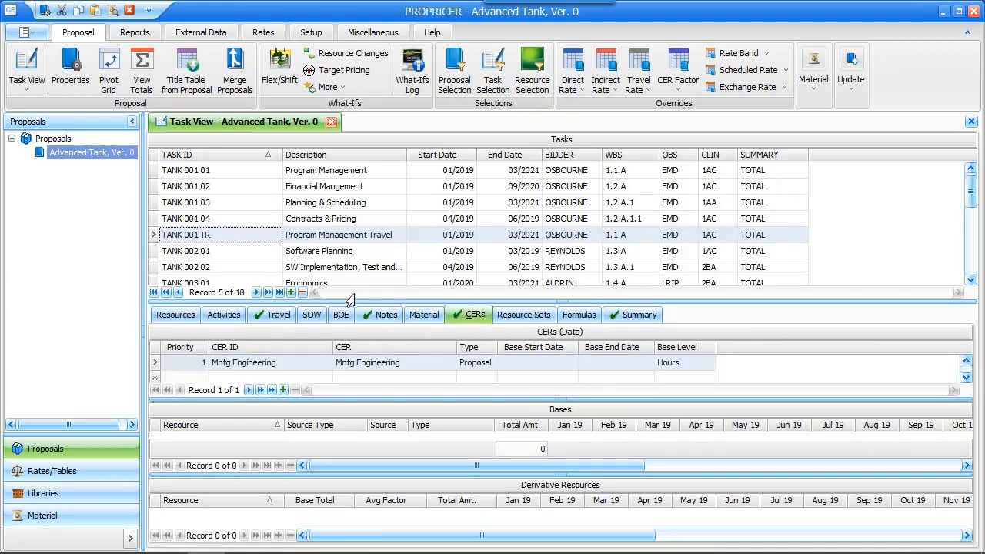
# - Examine the CER bases and derivative resources of the tasks from TANK 002 01 through TANK 005 01
pyautogui.click(144, 252)
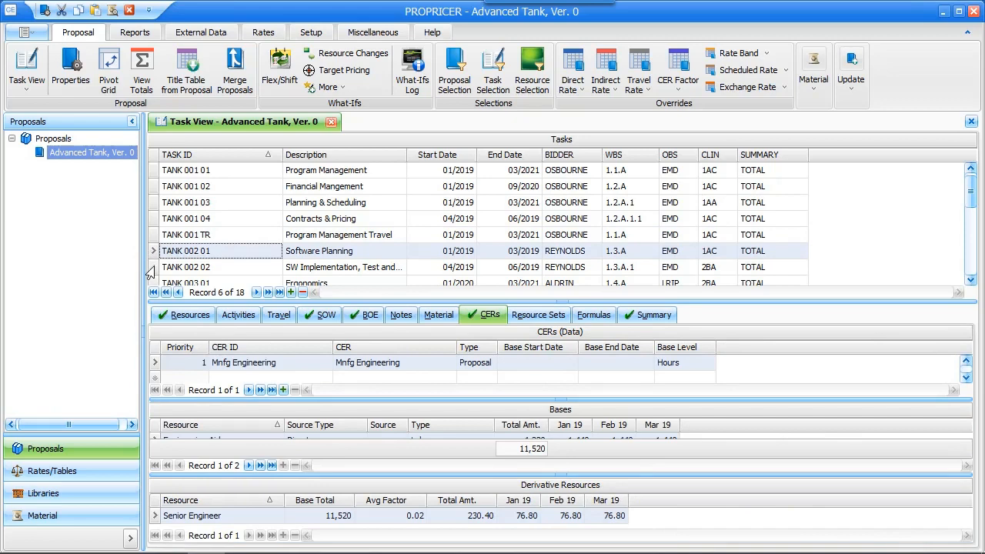
pyautogui.click(150, 272)
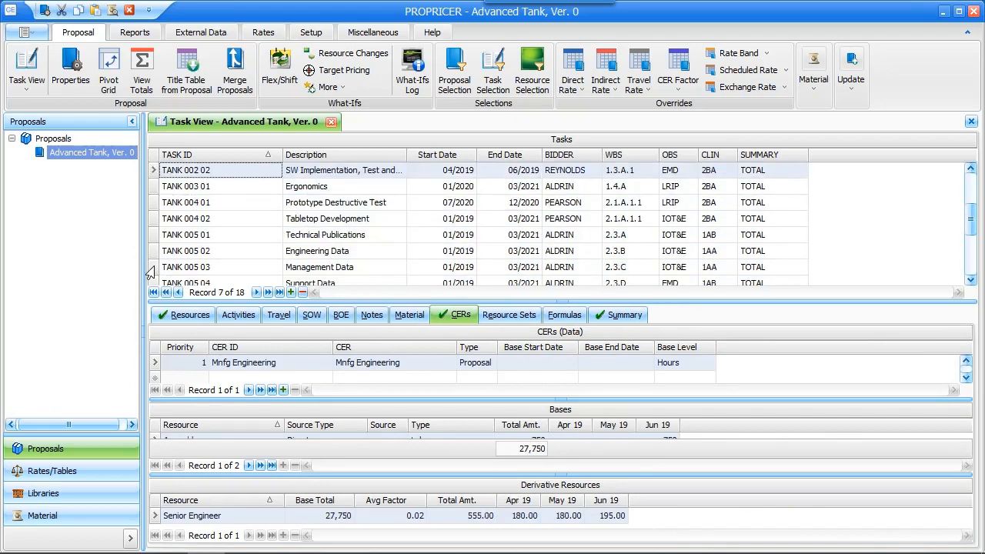
pyautogui.click(149, 189)
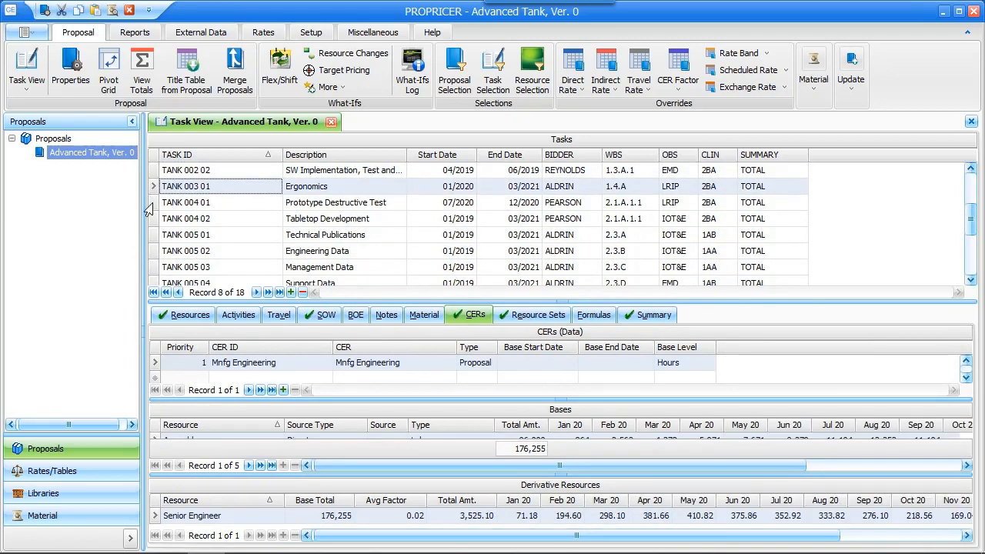
pyautogui.click(146, 204)
pyautogui.click(147, 220)
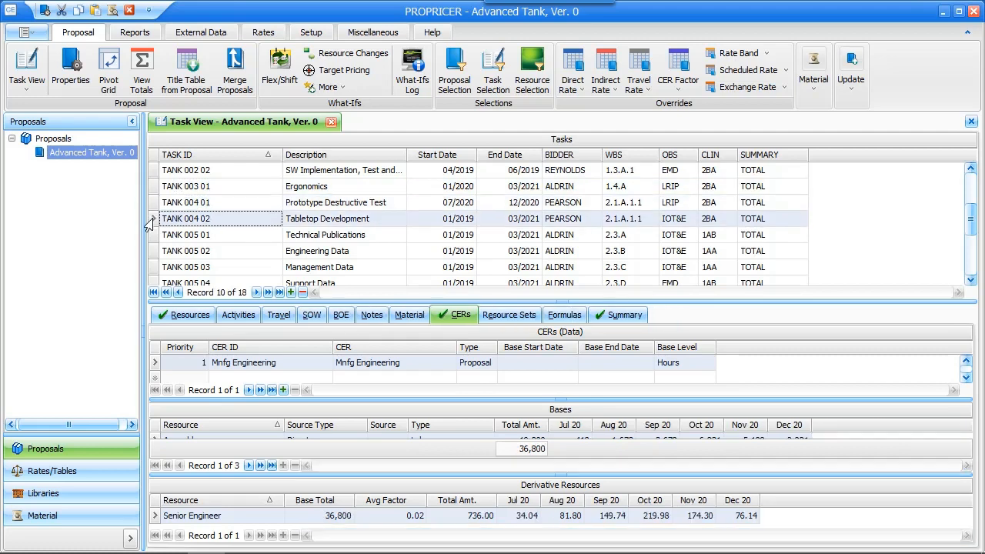
pyautogui.click(148, 235)
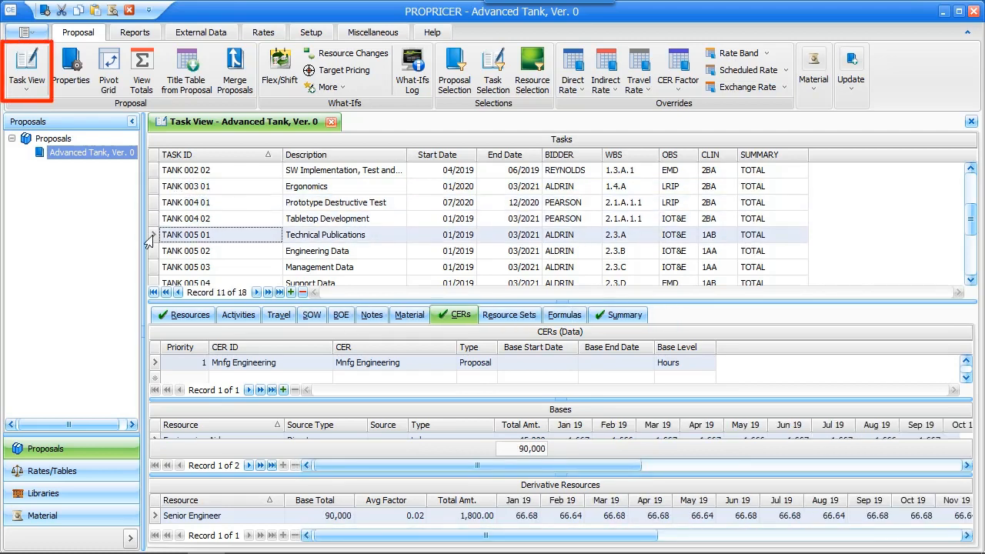
# - Open the proposal's CER View and examine the bases and derivative resources of TANK 006 01 and TANK 008 01
pyautogui.click(27, 91)
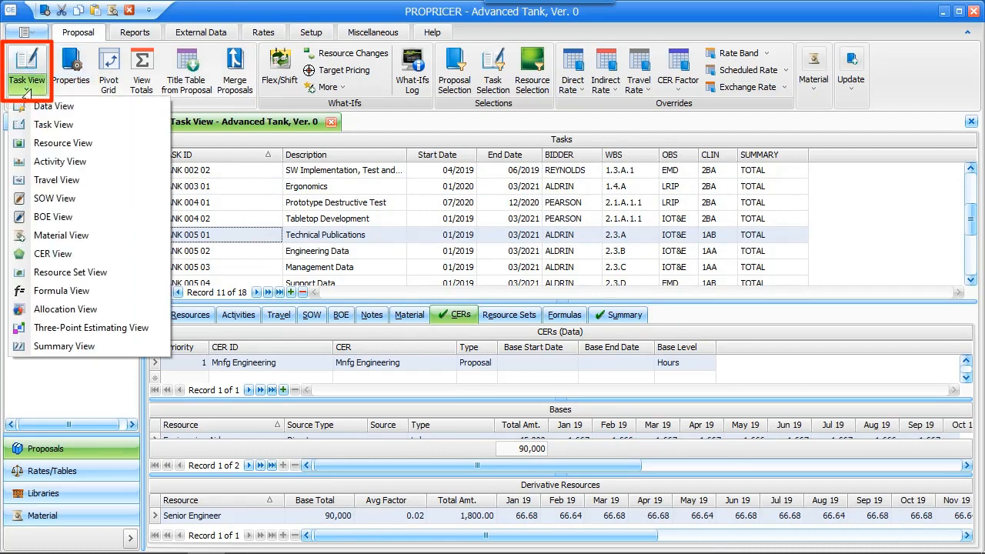
pyautogui.click(48, 254)
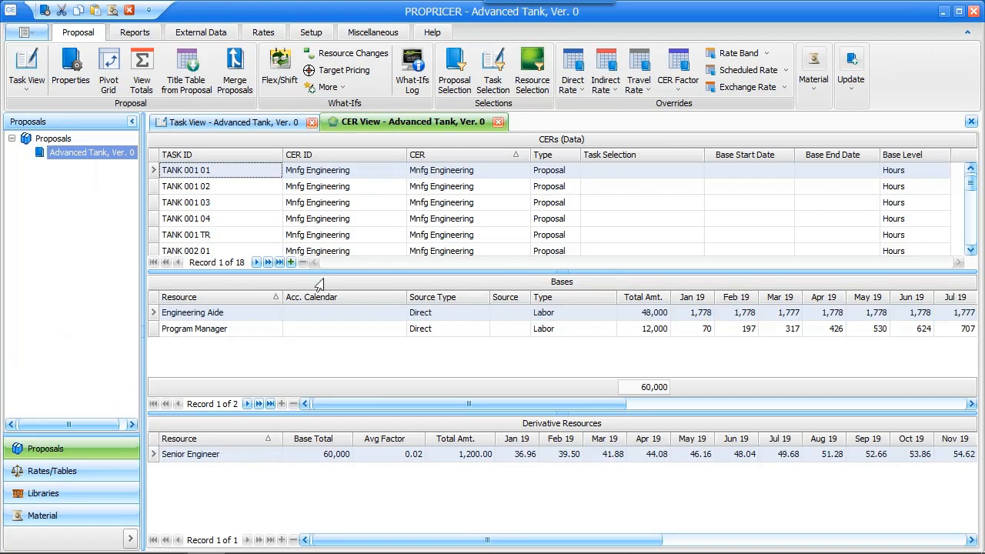
pyautogui.scroll(-1, 260, 221)
pyautogui.scroll(-3, 259, 221)
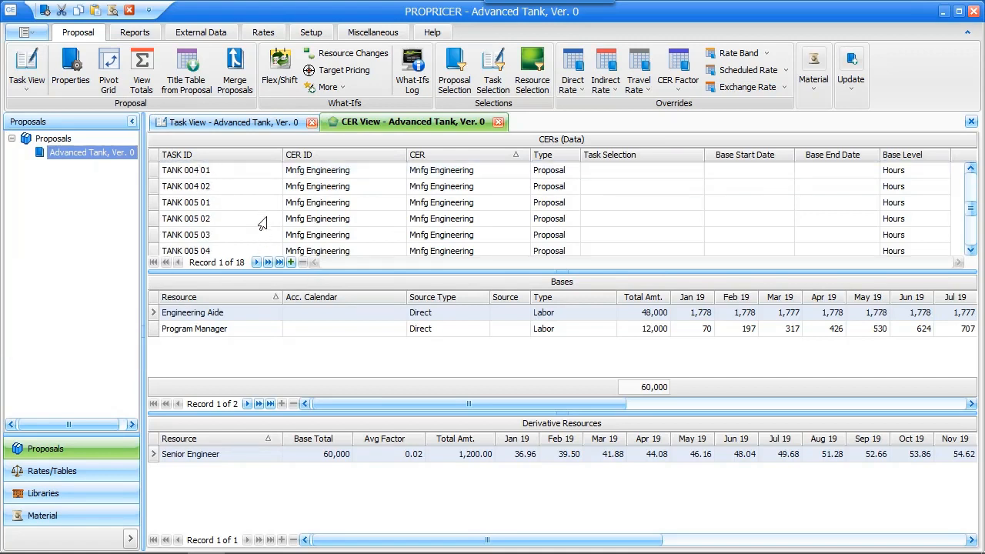
pyautogui.click(148, 205)
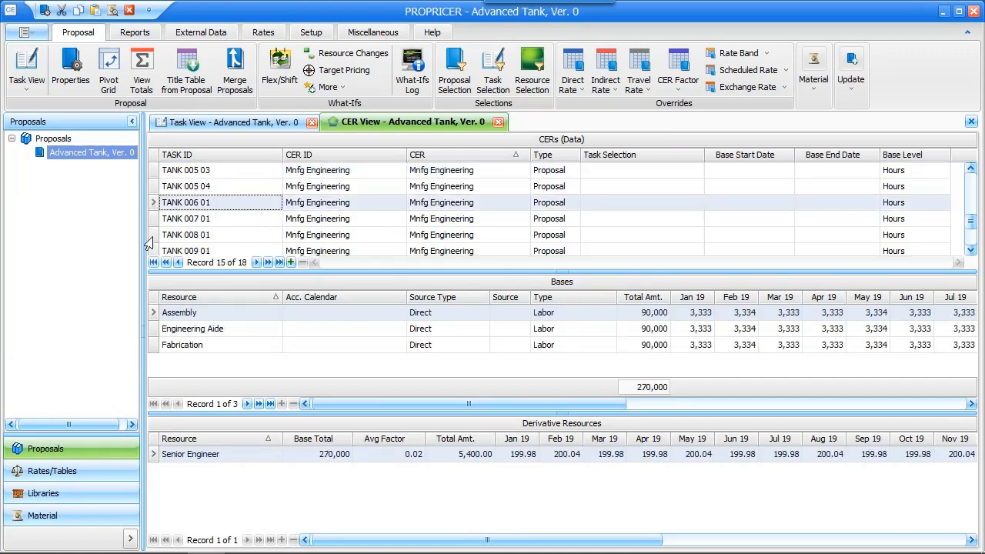
pyautogui.click(149, 238)
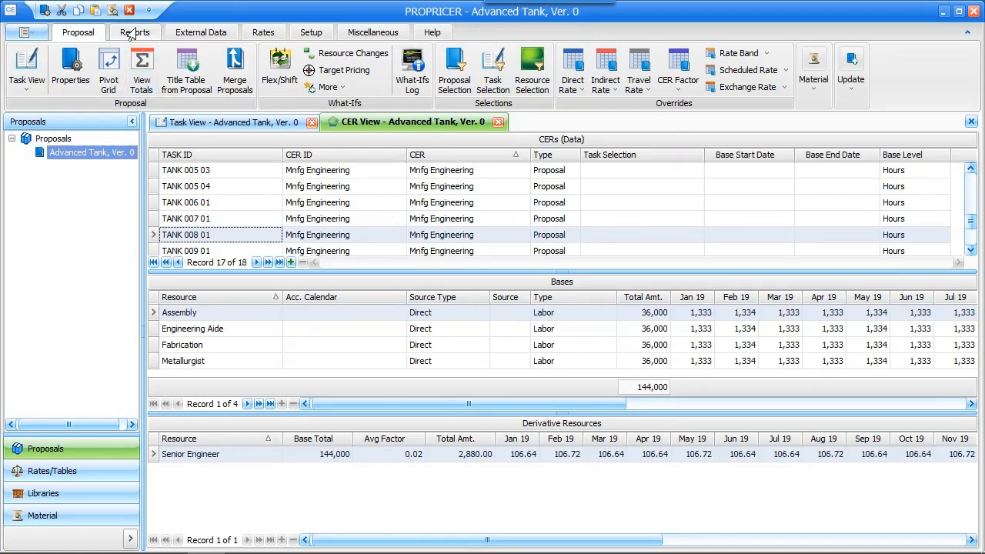
# - Run the CER Data report for Advanced Tank to the screen and review its base and result columns by task
pyautogui.click(131, 34)
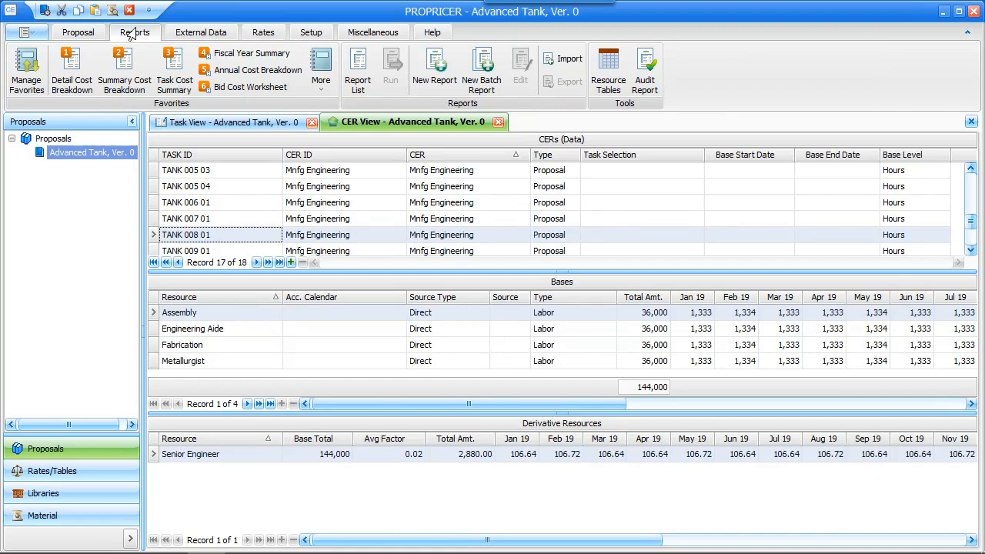
pyautogui.click(358, 73)
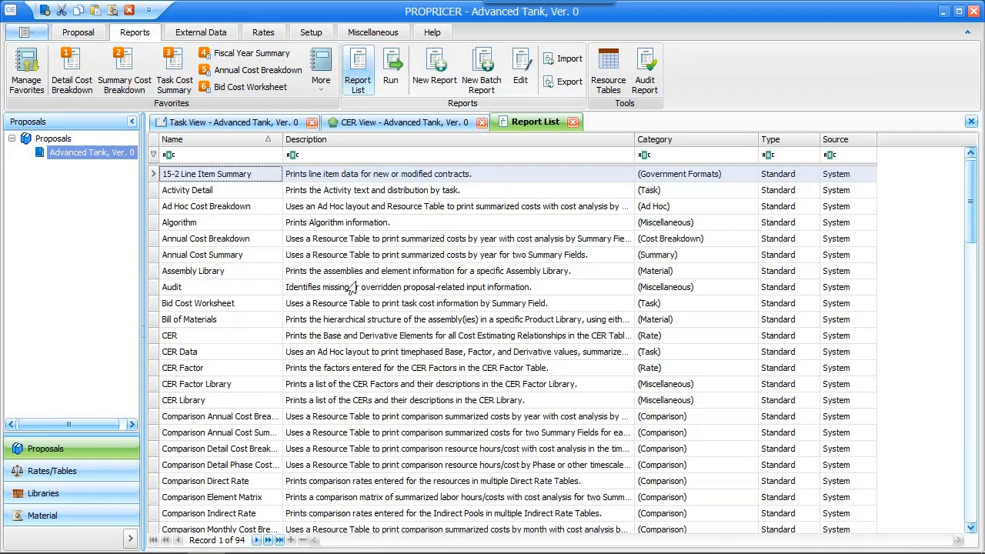
pyautogui.doubleClick(152, 355)
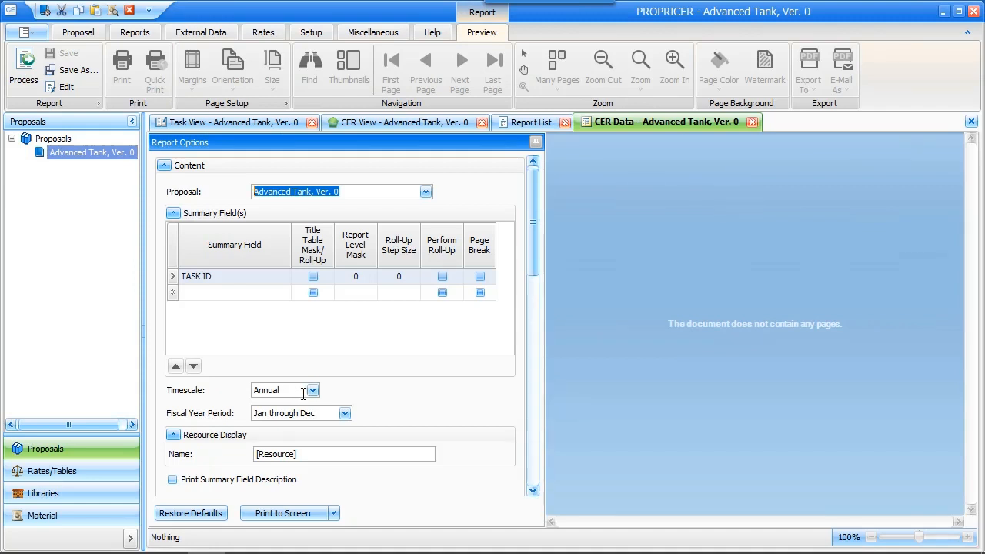
pyautogui.click(277, 514)
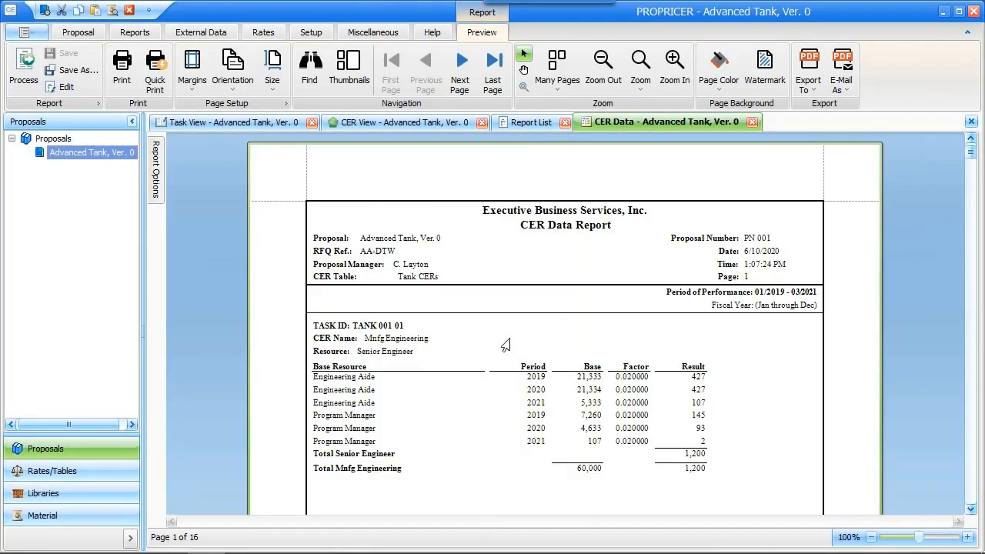
pyautogui.scroll(-2, 506, 345)
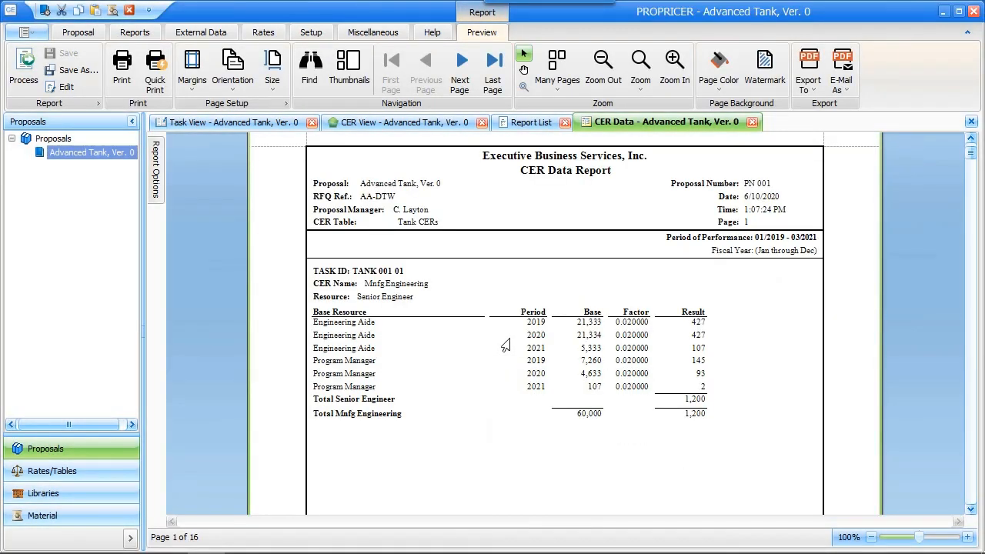
pyautogui.scroll(-2, 505, 345)
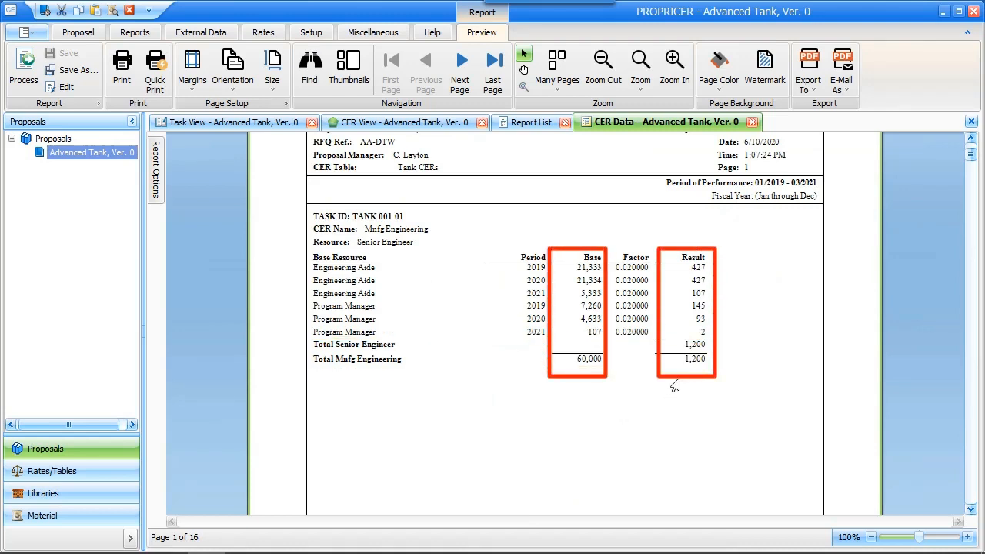
pyautogui.scroll(-20, 675, 385)
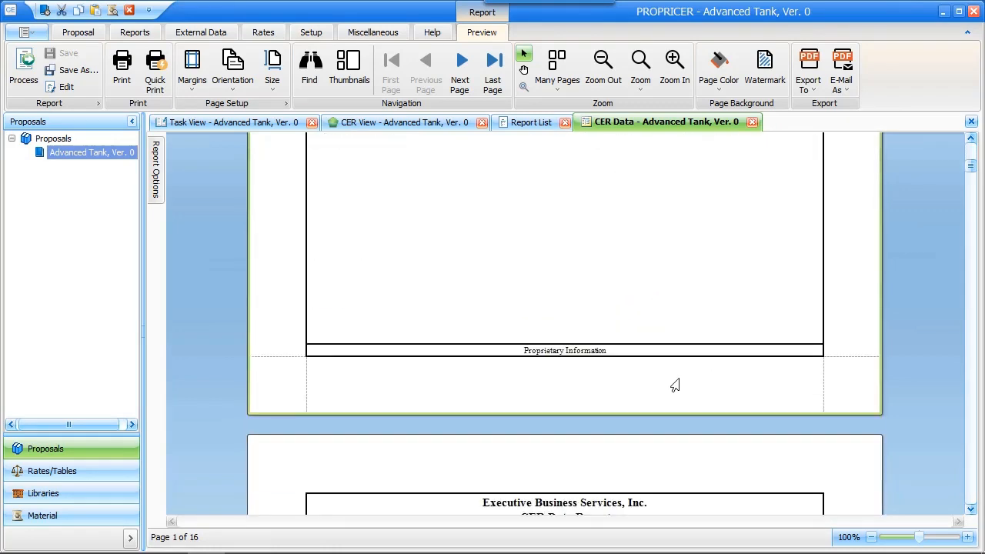
pyautogui.scroll(-10, 675, 385)
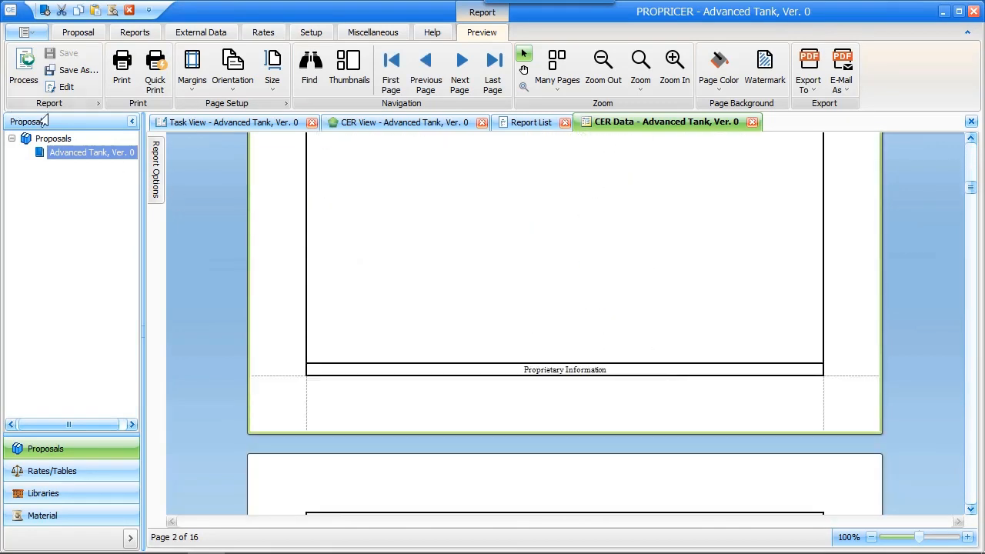
# - Change the CER Data report's summary field to SUMMARY, rerun it to the screen and review its base resources, factors and results
pyautogui.click(149, 171)
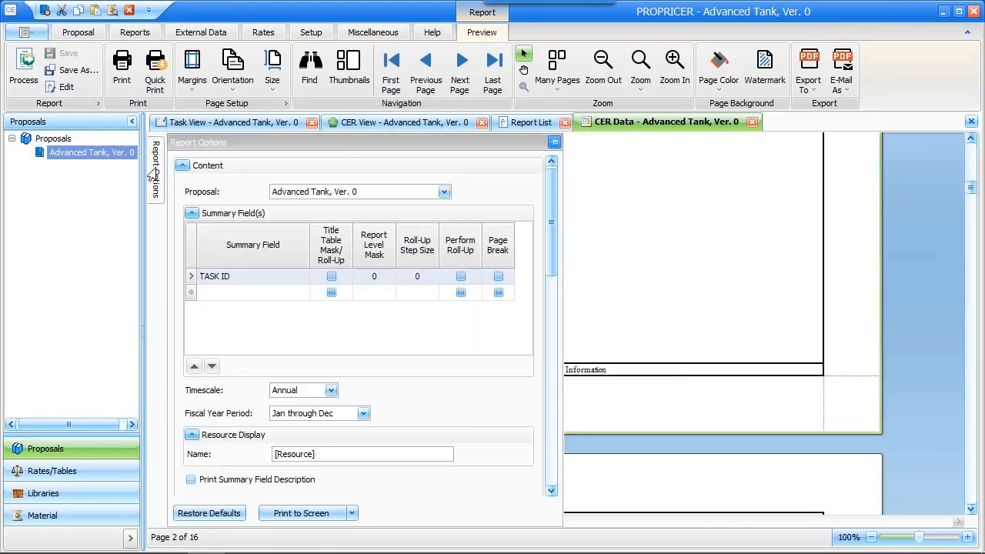
pyautogui.click(297, 279)
pyautogui.click(266, 348)
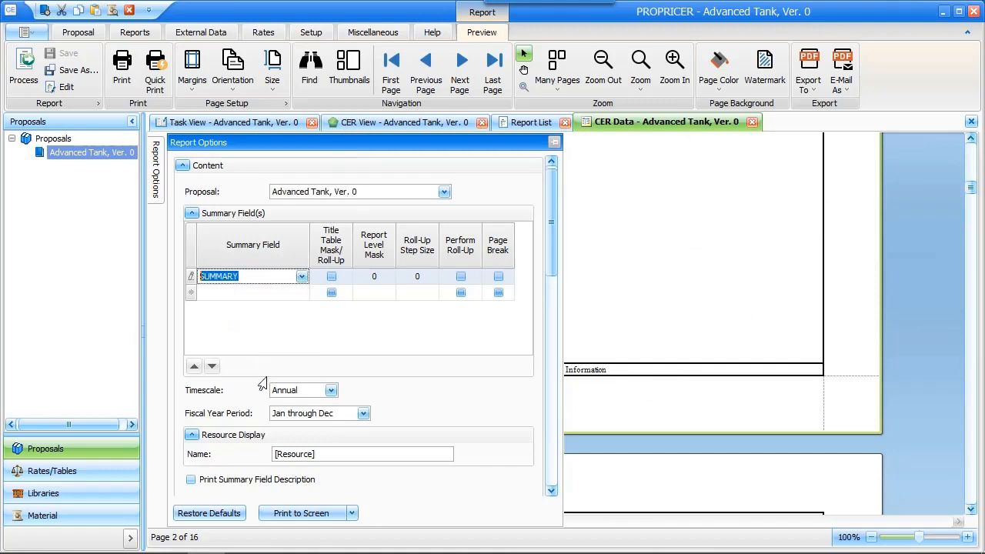
pyautogui.click(288, 516)
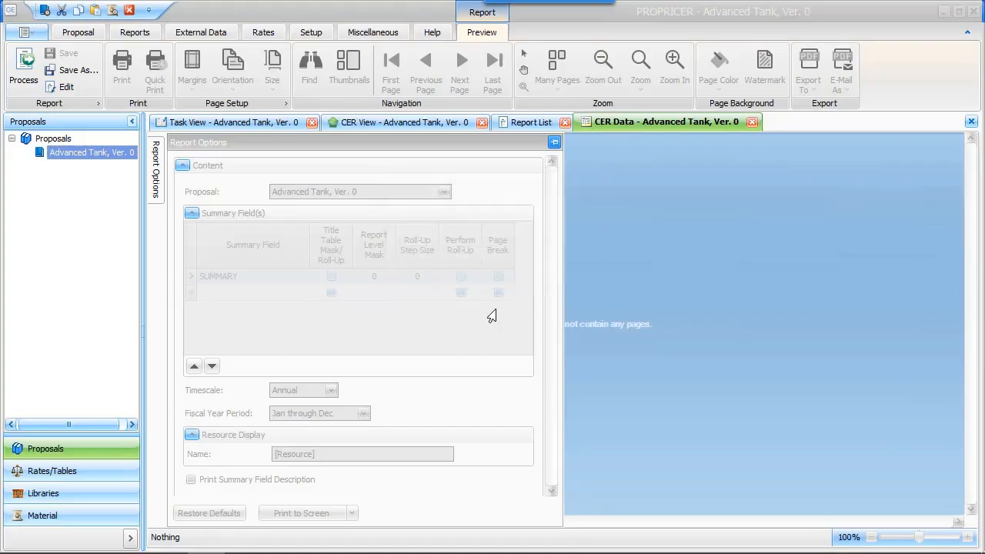
pyautogui.scroll(-5, 492, 316)
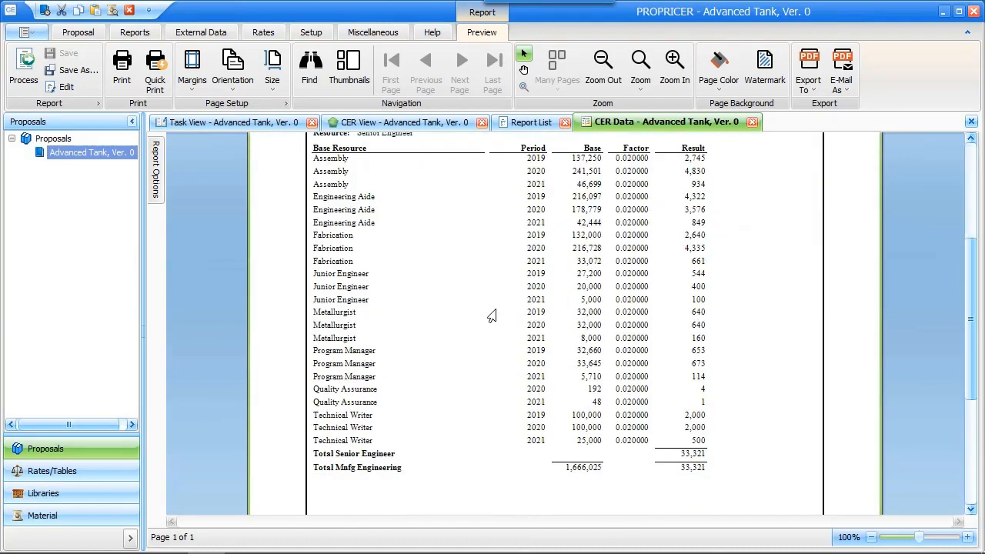
pyautogui.scroll(-1, 492, 317)
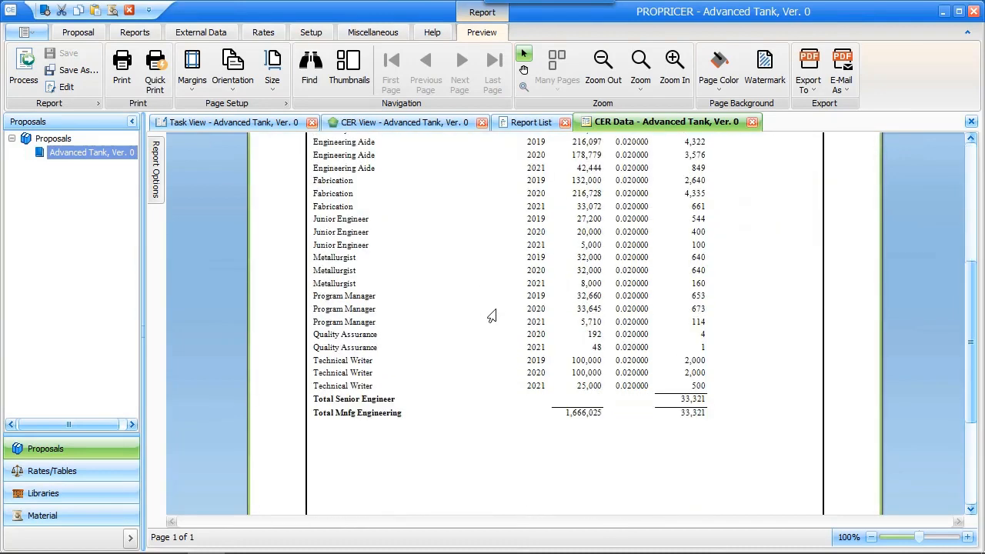
pyautogui.scroll(1, 492, 316)
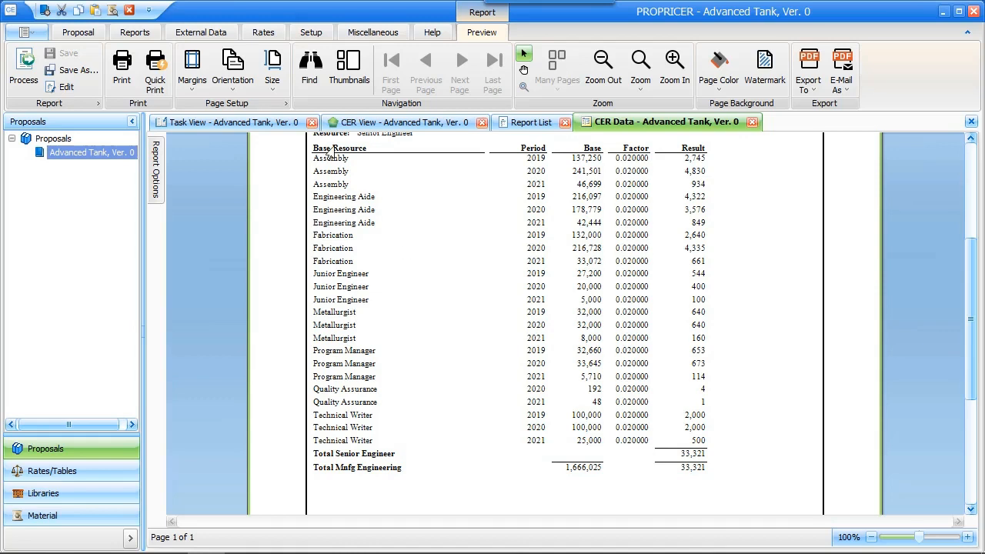
# - Find the Detail CER Data Summary report in the report list and run it to the screen for Advanced Tank
pyautogui.click(134, 33)
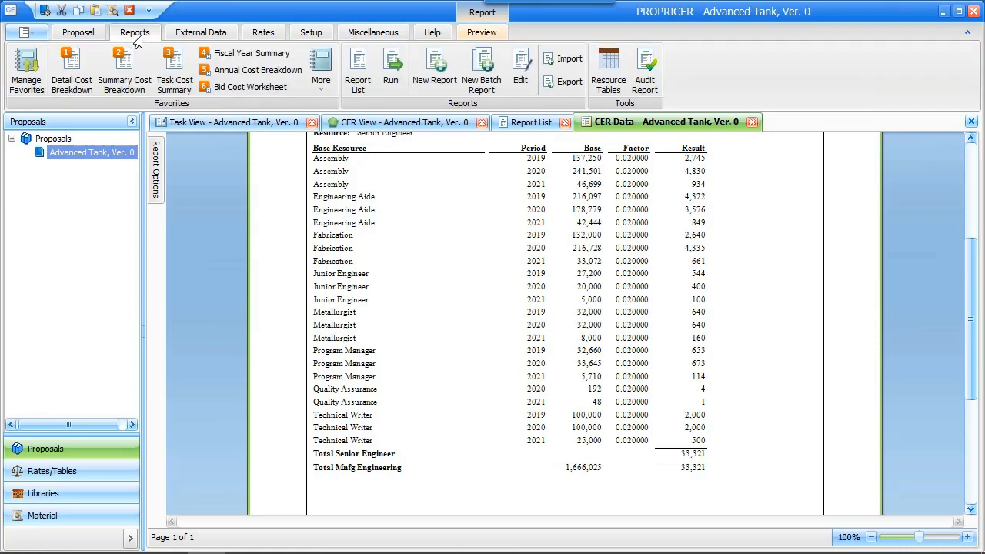
pyautogui.click(531, 122)
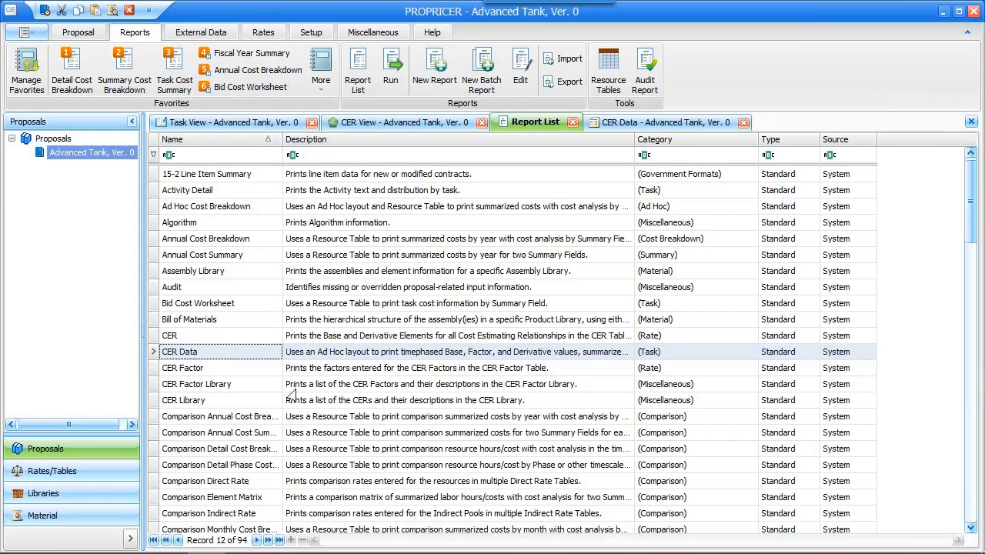
pyautogui.scroll(-7, 171, 400)
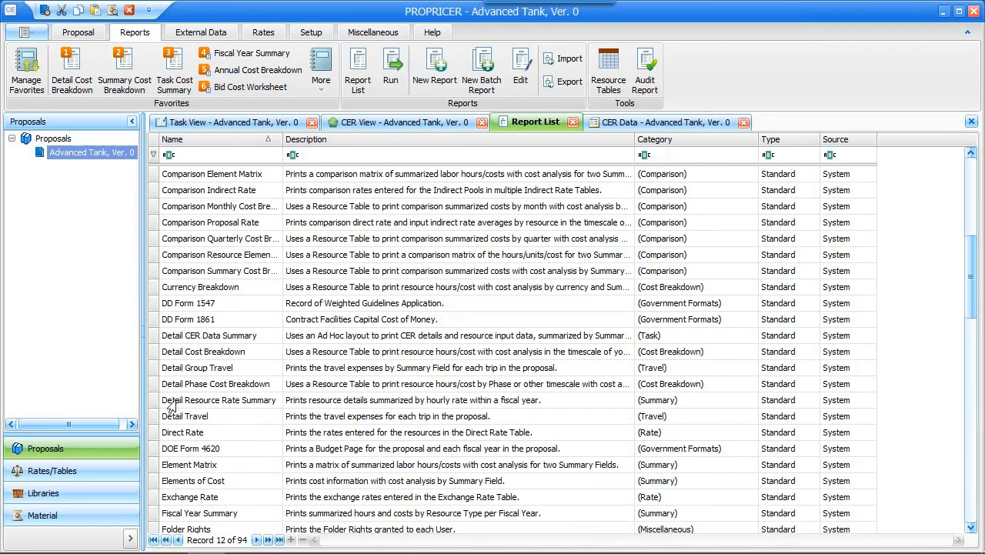
pyautogui.doubleClick(154, 335)
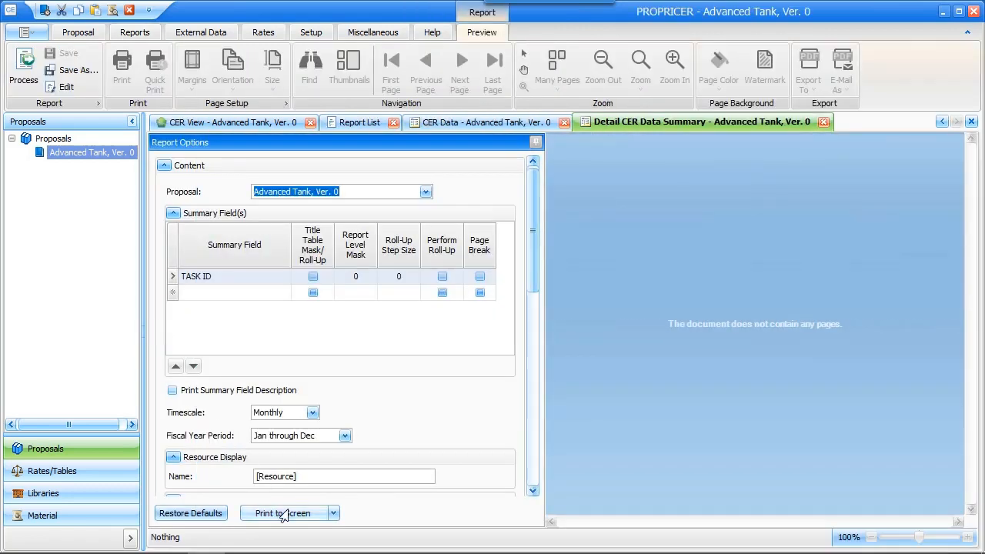
pyautogui.click(282, 514)
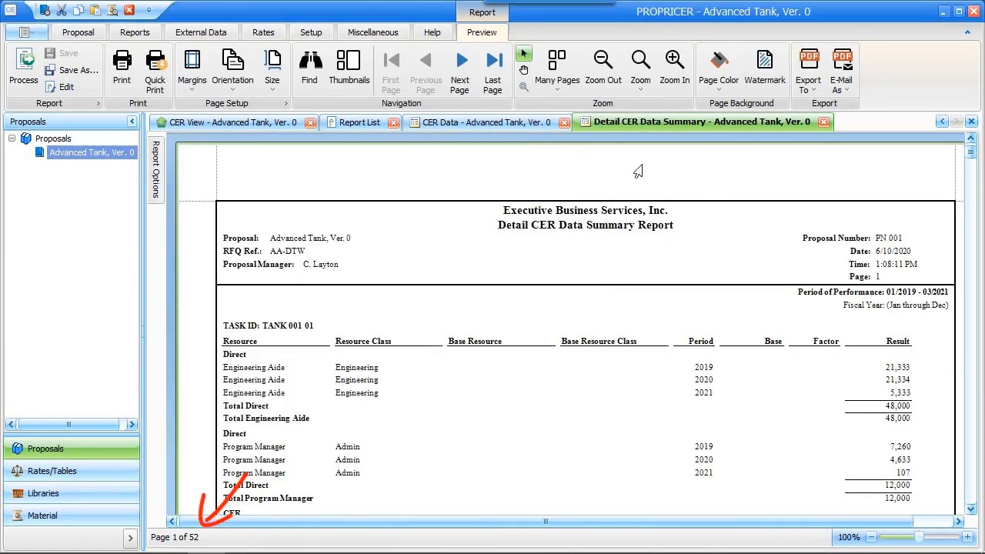
# - Page through the Detail CER Data Summary report and examine the direct and CER entries of TANK 001 01 and TANK 001 02
pyautogui.click(460, 77)
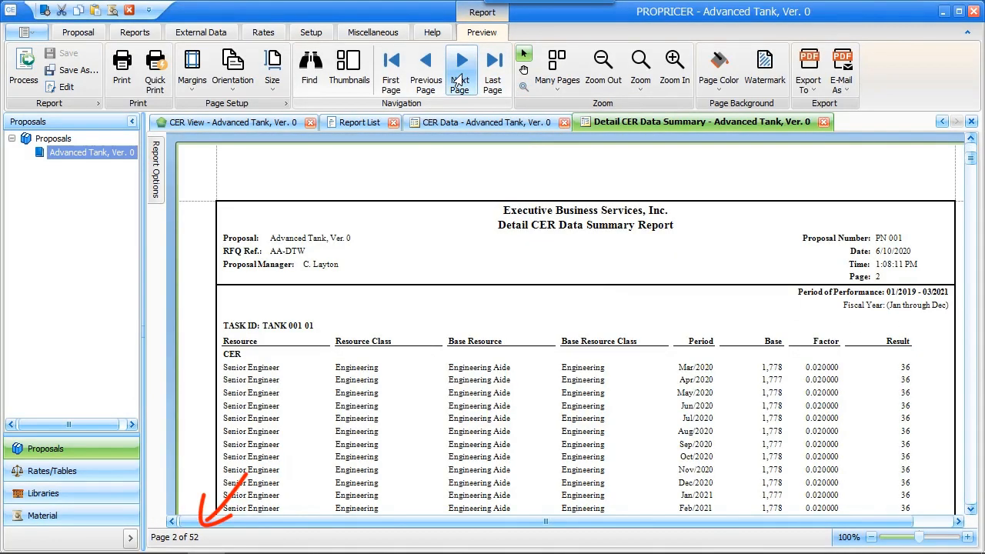
pyautogui.click(460, 85)
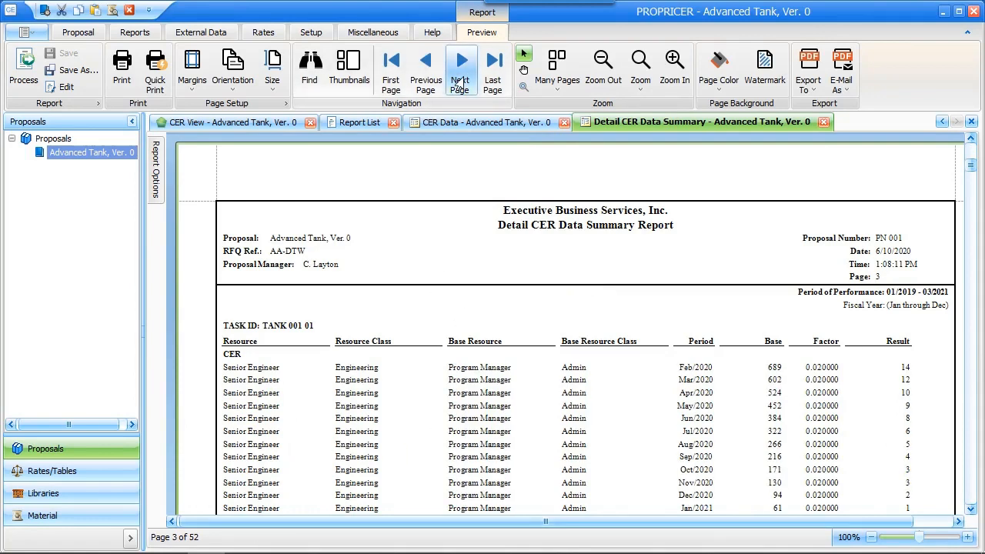
pyautogui.click(460, 85)
pyautogui.click(459, 84)
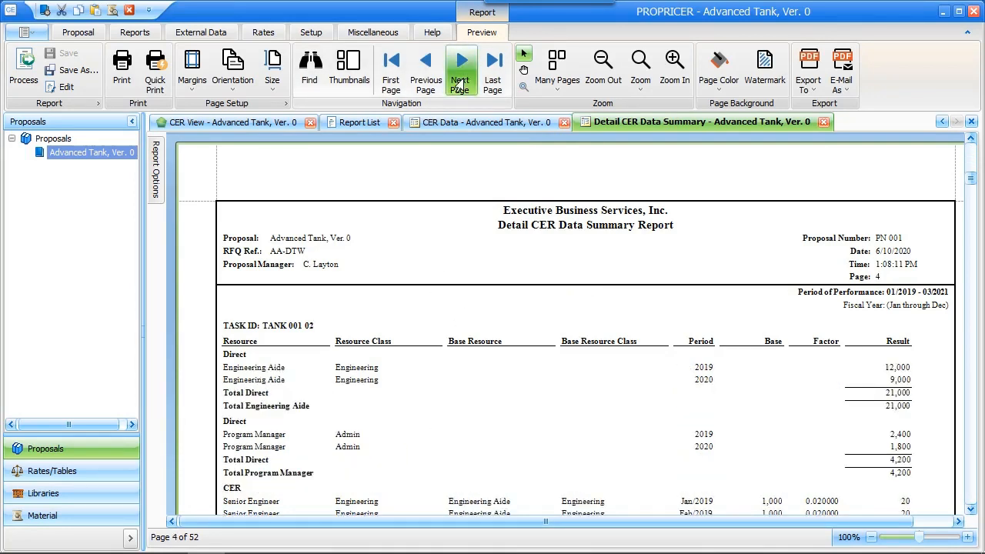
pyautogui.click(459, 85)
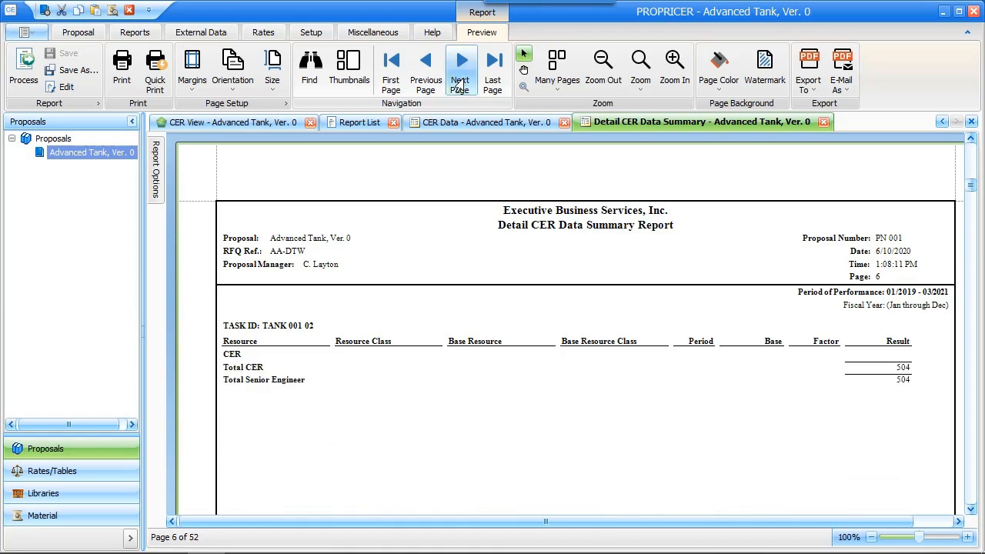
pyautogui.scroll(-4, 523, 359)
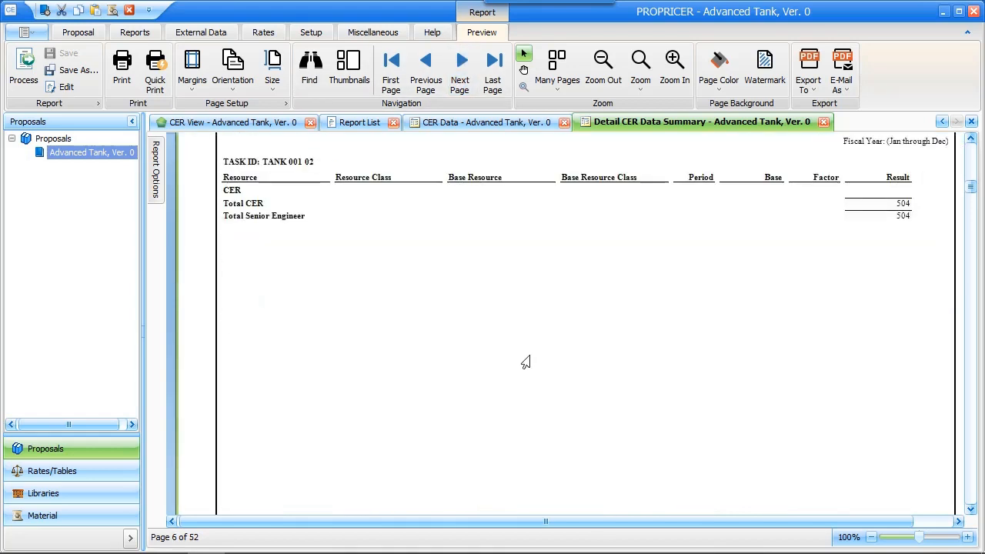
pyautogui.click(464, 96)
pyautogui.scroll(-5, 489, 225)
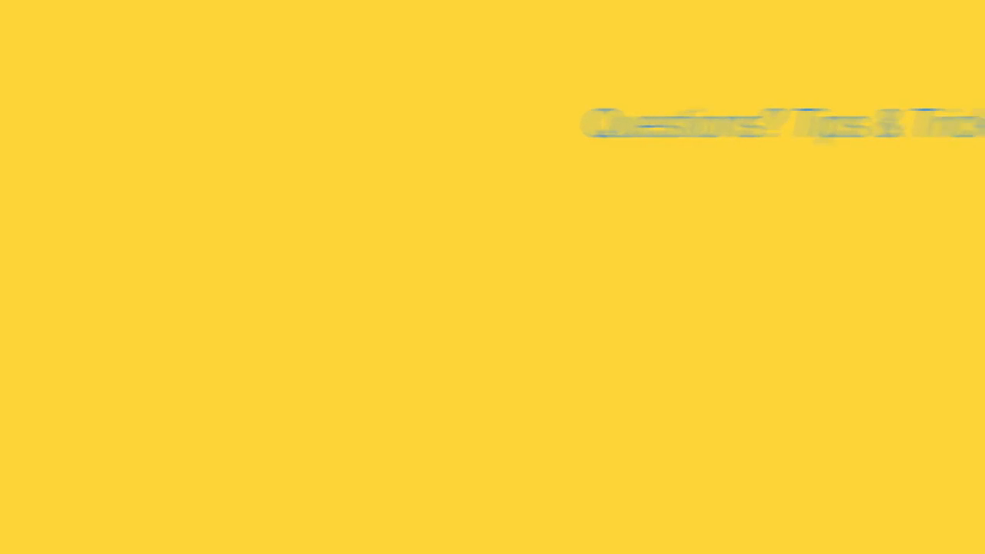